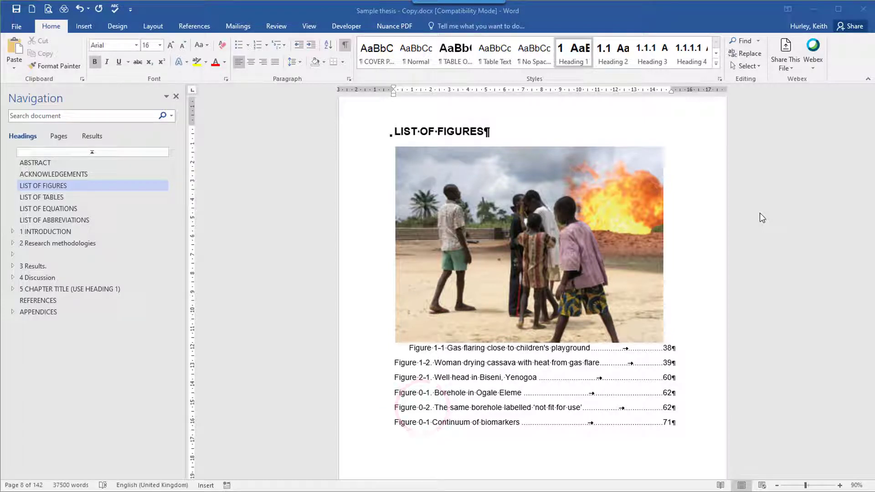
Follow the Figure 1-1 entry from the list of figures and insert a paragraph break between the gas flaring picture and its caption
{"action": "key", "text": "ctrl"}
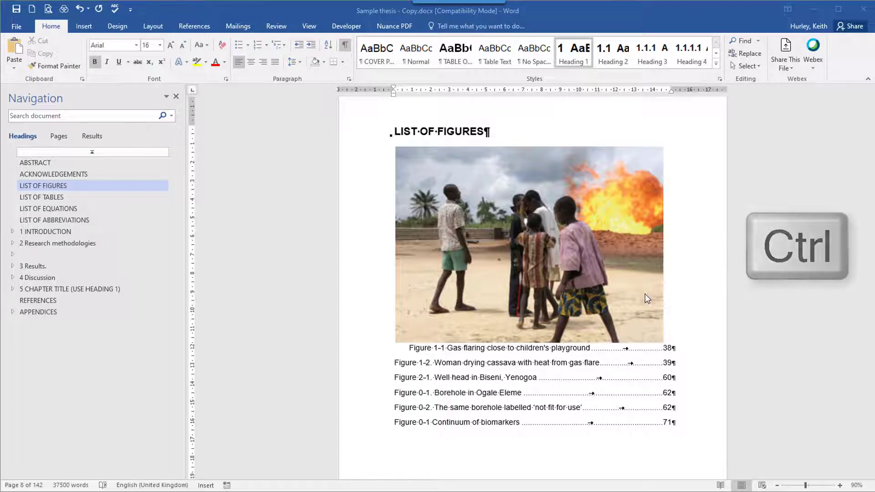
{"action": "left_click", "coordinate": [563, 352]}
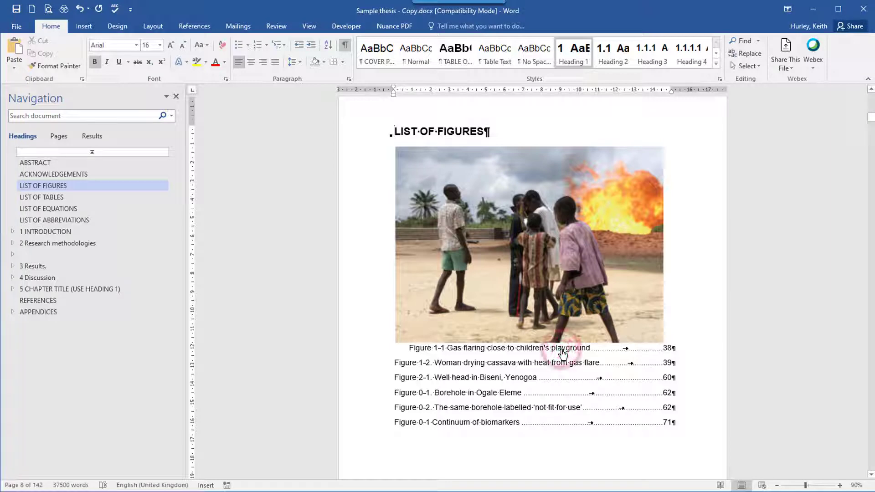
{"action": "left_click", "coordinate": [562, 349], "text": "ctrl"}
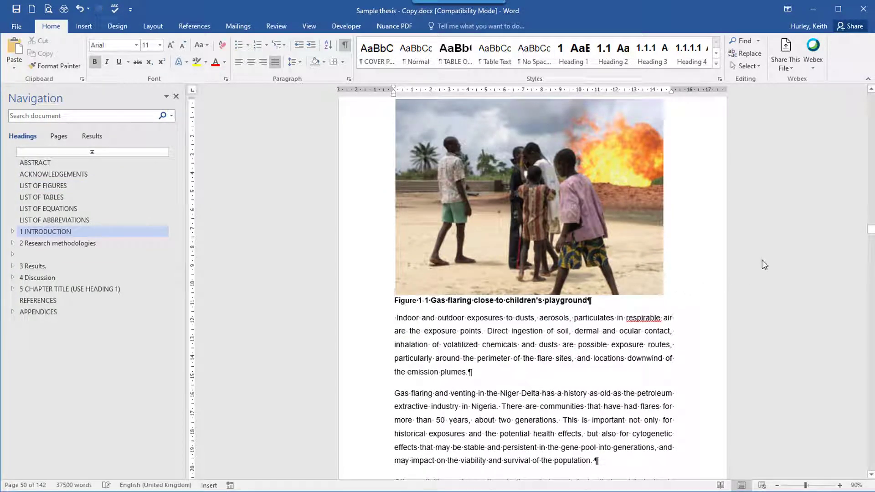
{"action": "left_click", "coordinate": [870, 90]}
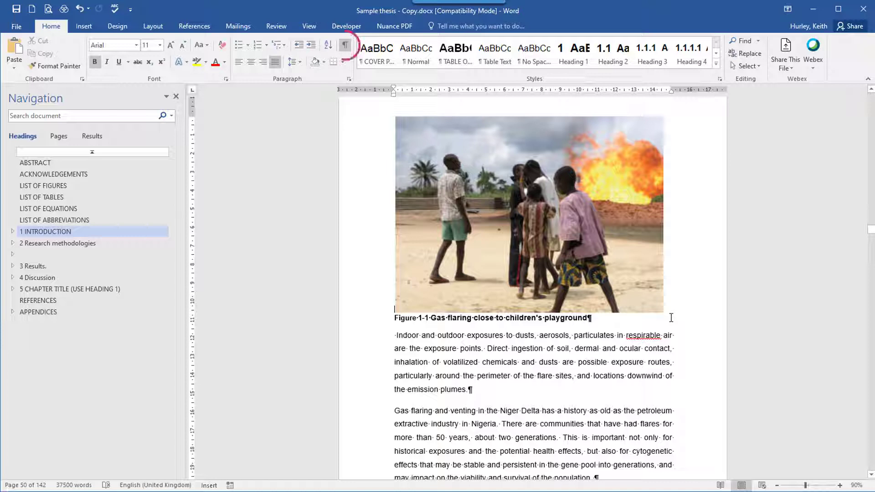
{"action": "left_click", "coordinate": [345, 45]}
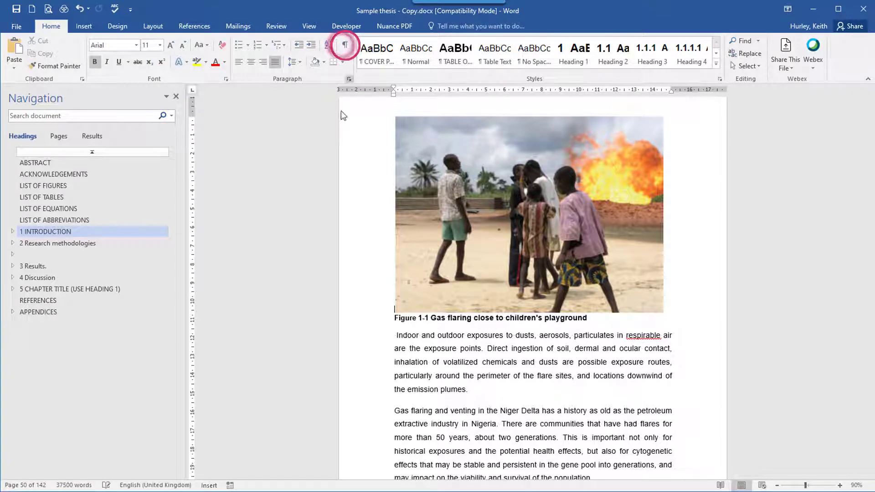
{"action": "left_click", "coordinate": [345, 44]}
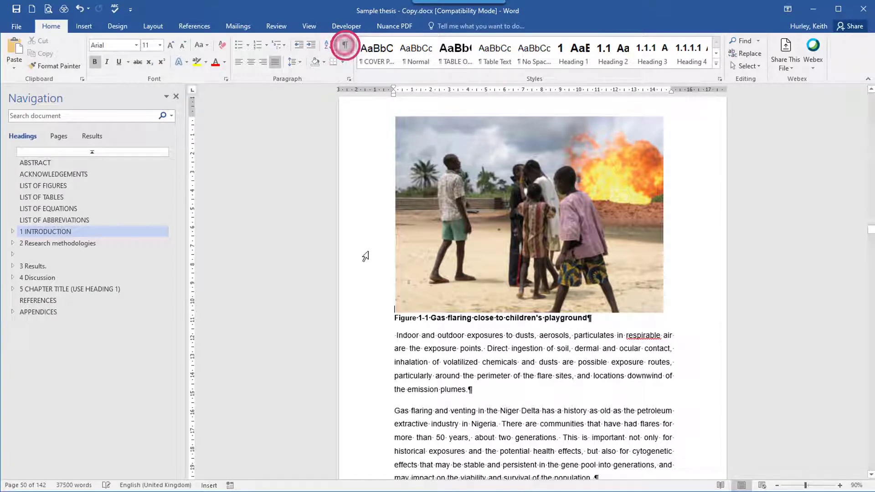
{"action": "left_click", "coordinate": [692, 301]}
{"action": "key", "text": "Return"}
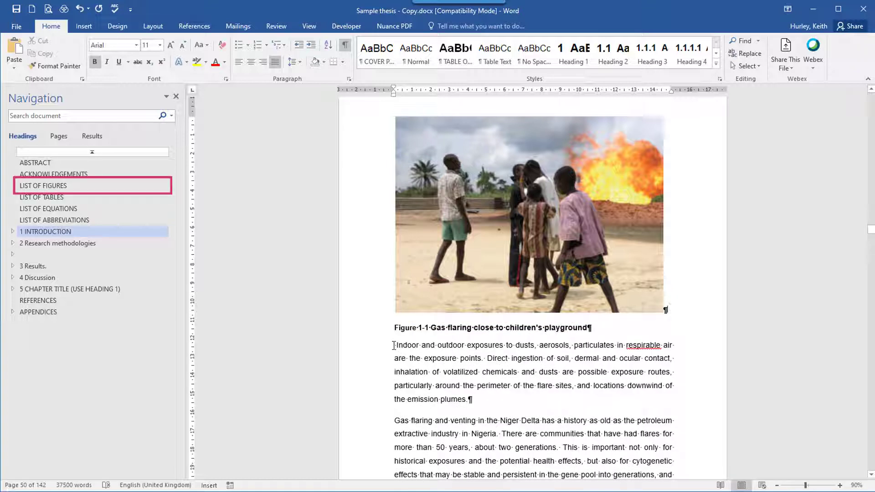
Return to the list of figures and update the entire table
{"action": "left_click", "coordinate": [147, 186]}
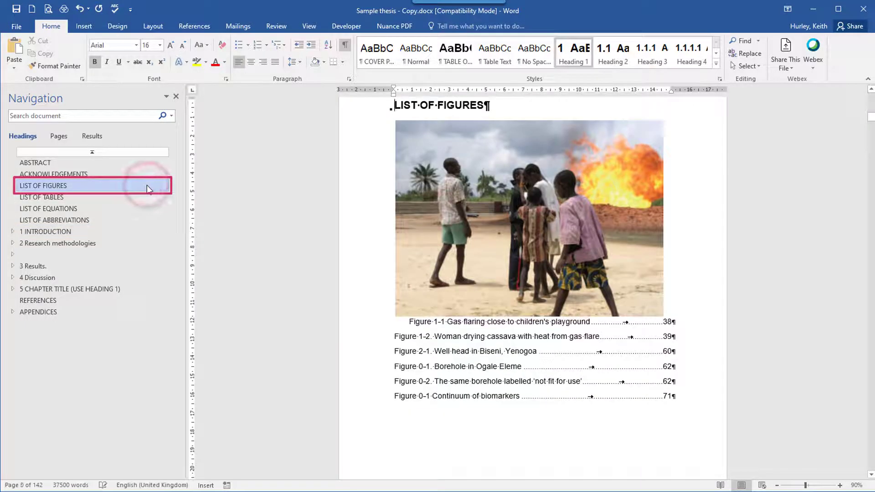
{"action": "right_click", "coordinate": [586, 324]}
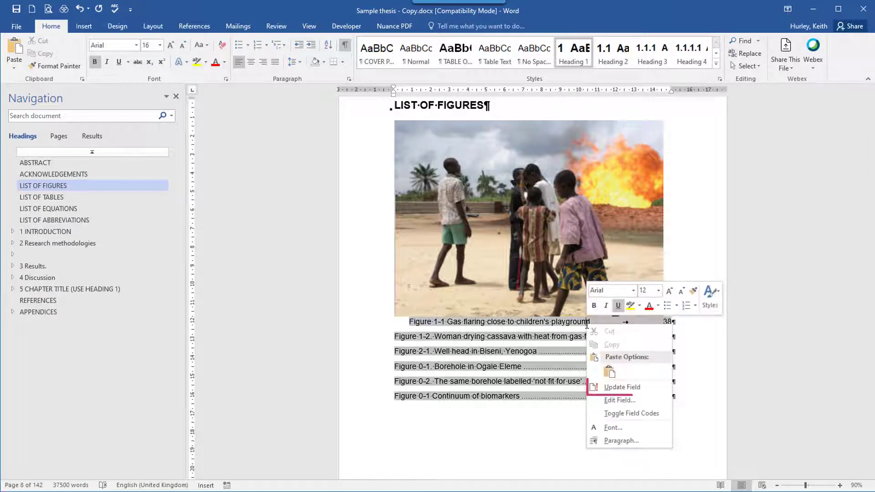
{"action": "left_click", "coordinate": [661, 388]}
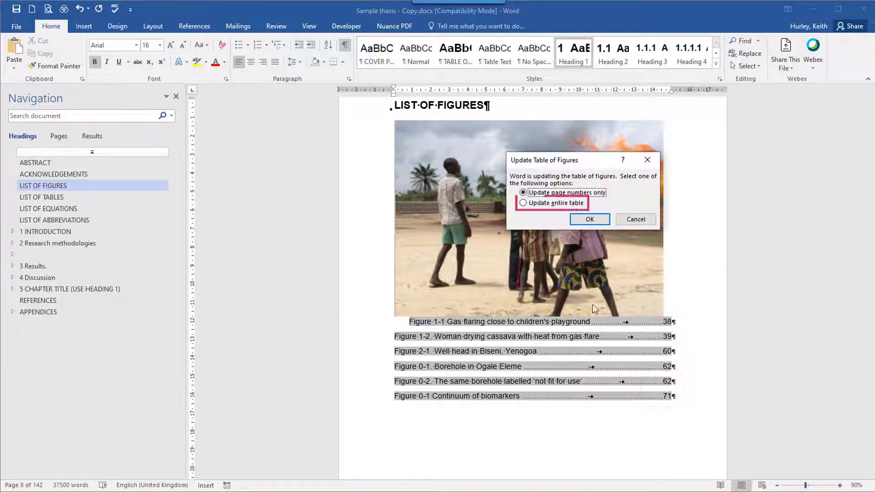
{"action": "left_click", "coordinate": [538, 204]}
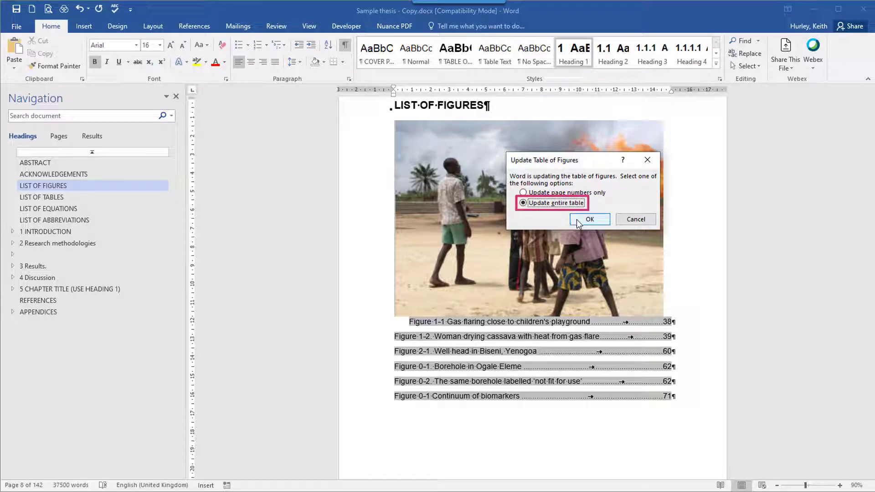
{"action": "left_click", "coordinate": [589, 219]}
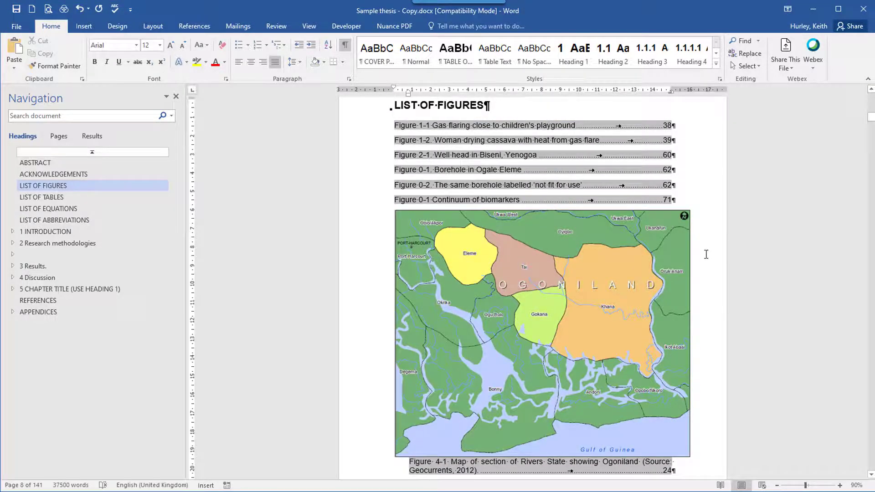
Follow the Figure 4-1 entry and insert a paragraph break between the Ogoniland map and its caption
{"action": "scroll", "coordinate": [706, 254], "scroll_direction": "down", "scroll_amount": 3}
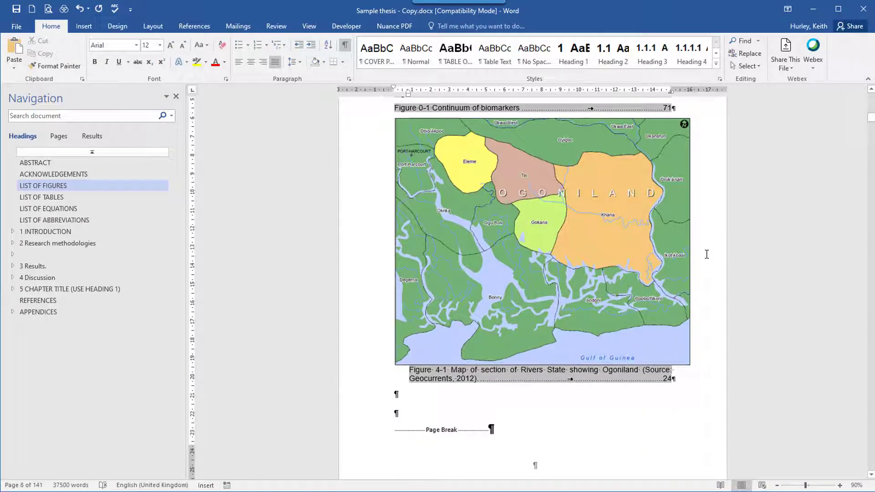
{"action": "key", "text": "ctrl"}
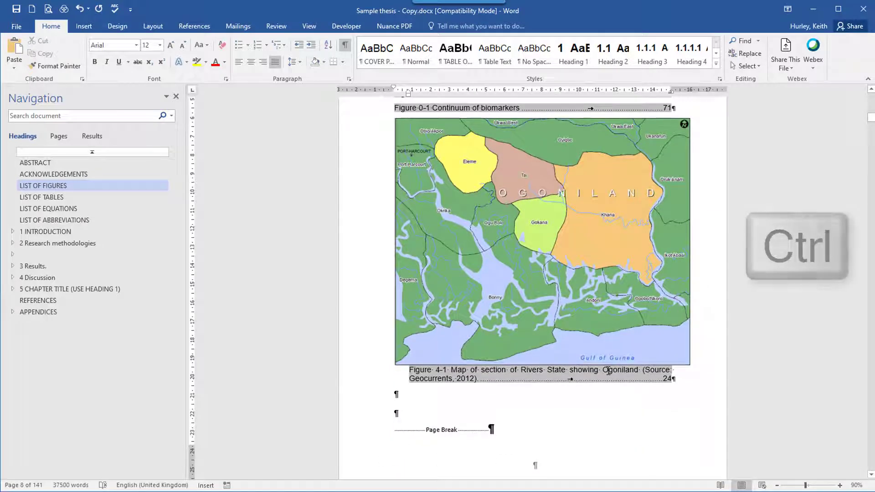
{"action": "left_click", "coordinate": [608, 370], "text": "ctrl"}
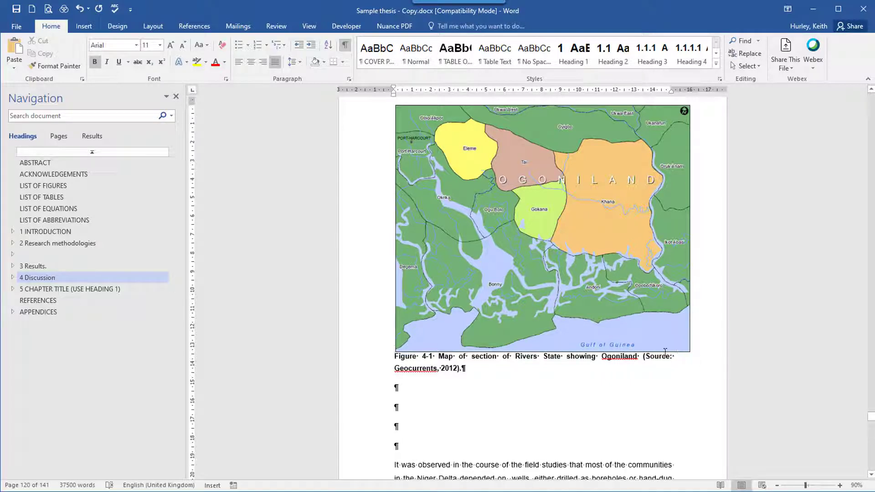
{"action": "left_click", "coordinate": [704, 339]}
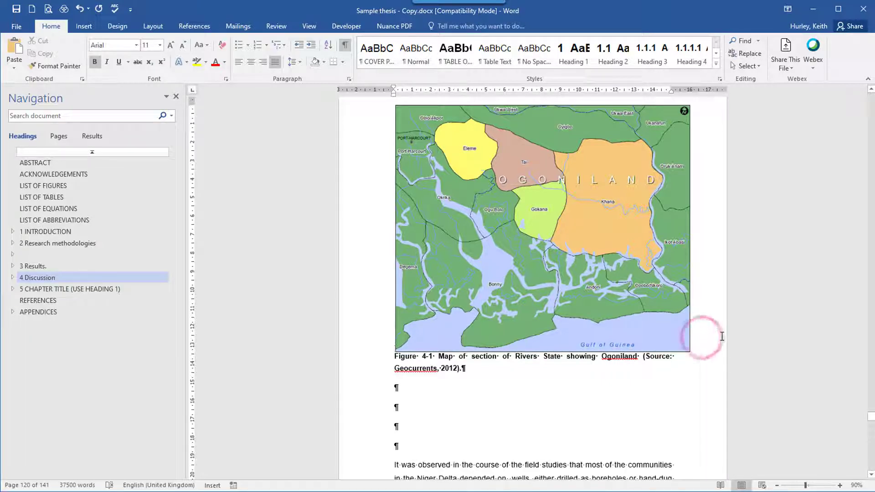
{"action": "key", "text": "Return"}
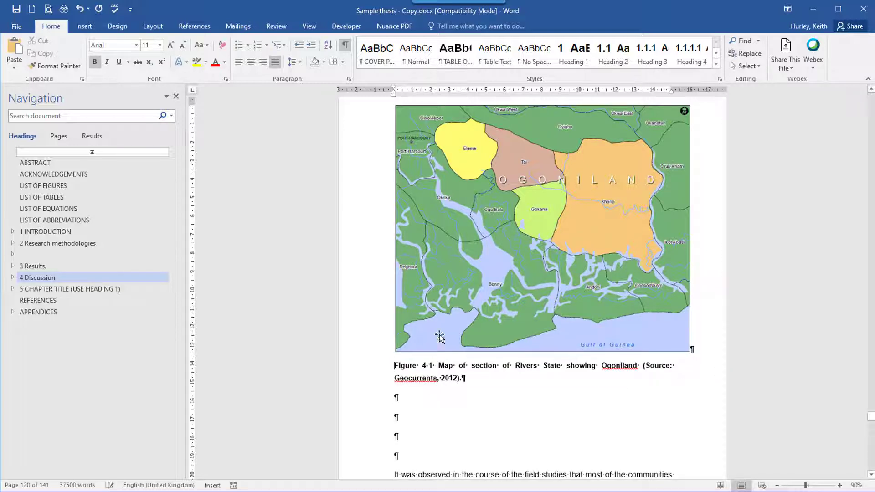
Go back to the list of figures and update the entire table again to refresh the Figure 4-1 entry
{"action": "left_click", "coordinate": [148, 186]}
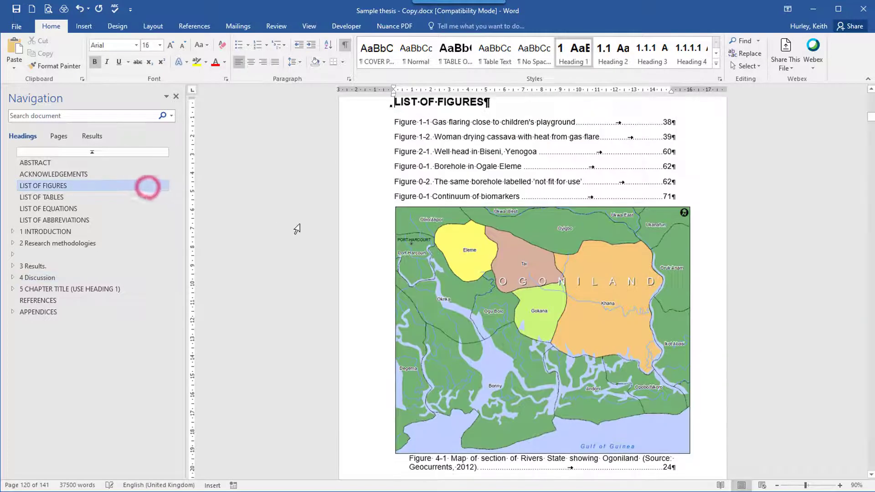
{"action": "right_click", "coordinate": [529, 155]}
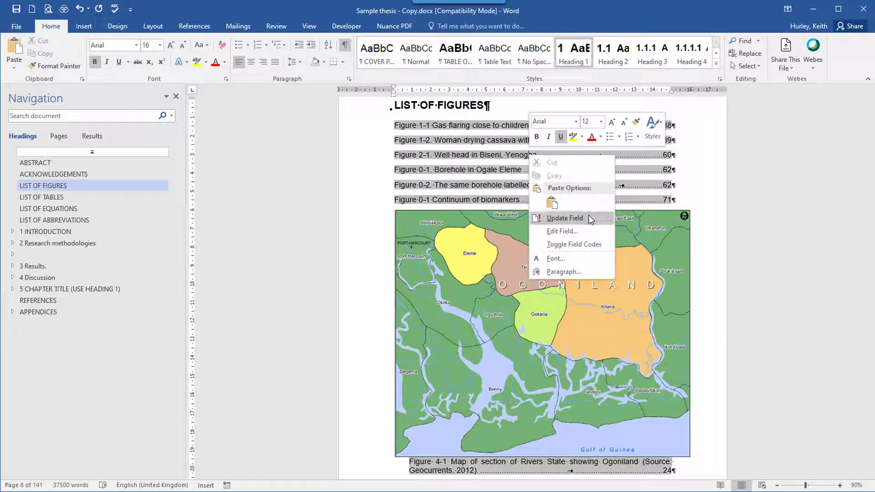
{"action": "left_click", "coordinate": [564, 218]}
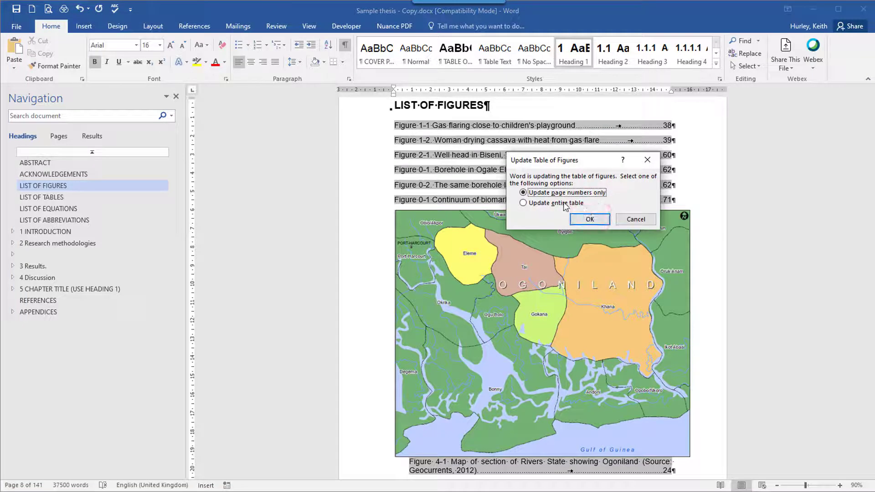
{"action": "left_click", "coordinate": [565, 205]}
{"action": "left_click", "coordinate": [601, 219]}
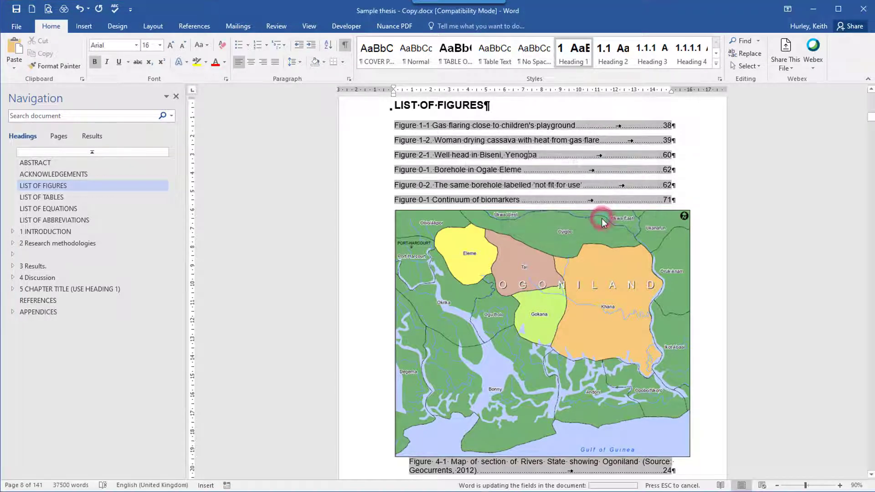
{"action": "left_click", "coordinate": [670, 243]}
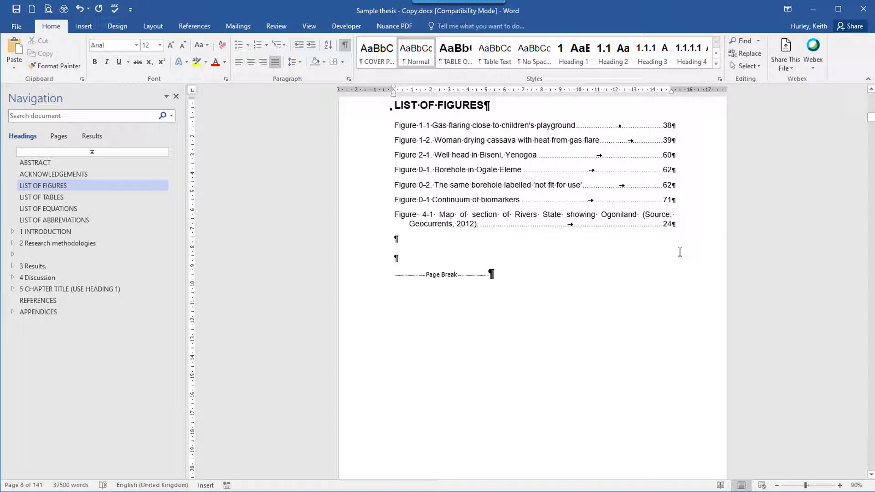
Follow the "Borehole in Ogale Eleme" entry from the list of figures to inspect its picture and caption
{"action": "key", "text": "ctrl"}
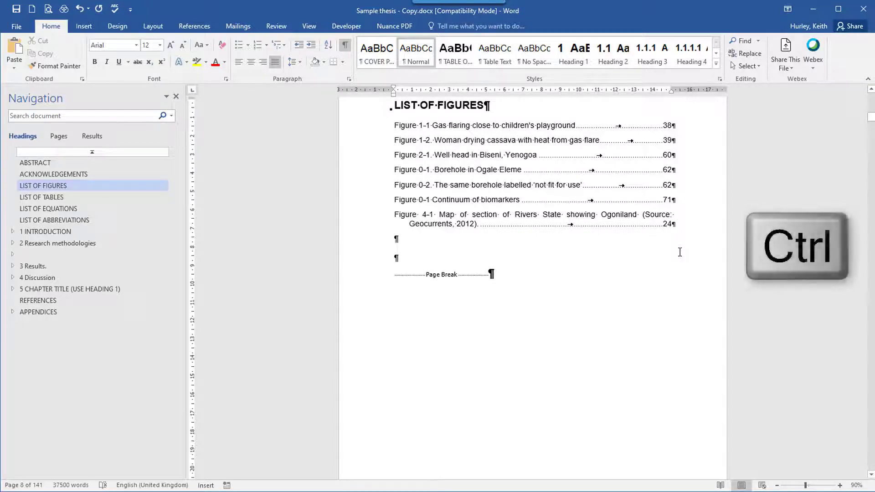
{"action": "scroll", "coordinate": [383, 220], "scroll_direction": "up", "scroll_amount": 1}
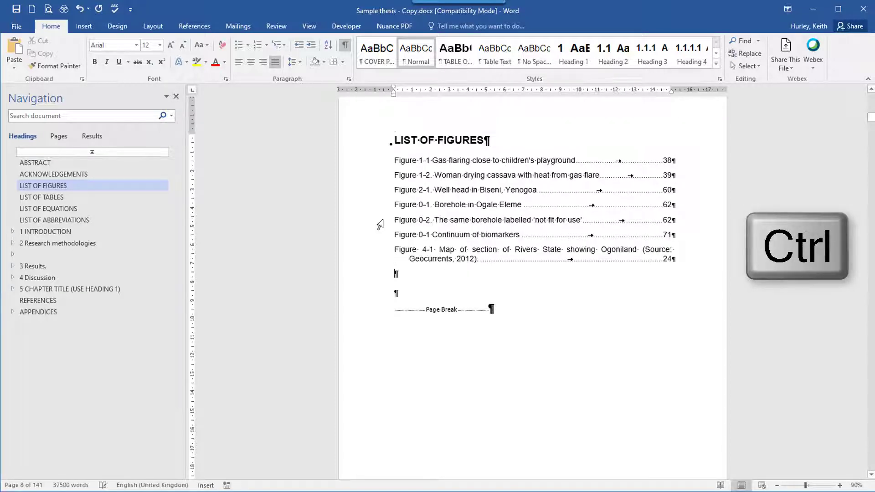
{"action": "left_click", "coordinate": [448, 206], "text": "ctrl"}
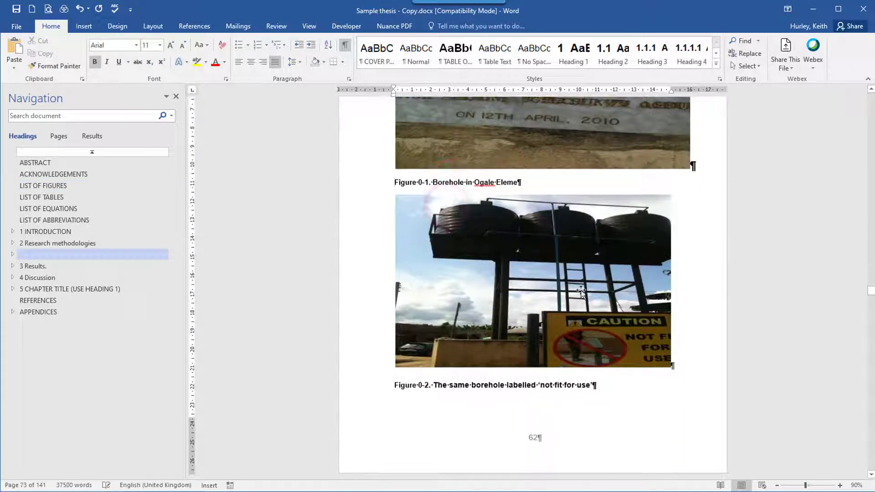
{"action": "left_click", "coordinate": [870, 90]}
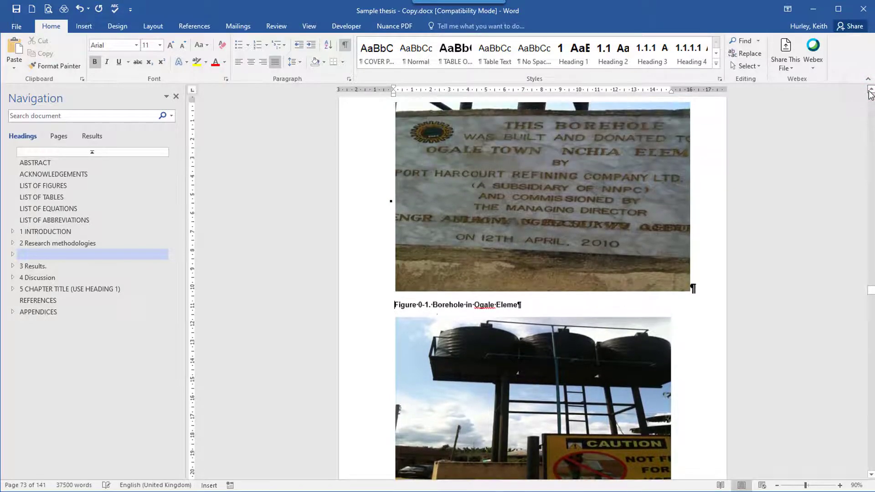
Examine the Figure 2-1 caption and the section 2.2 heading before the borehole figures to compare their chapter numbering
{"action": "scroll", "coordinate": [439, 310], "scroll_direction": "up", "scroll_amount": 12}
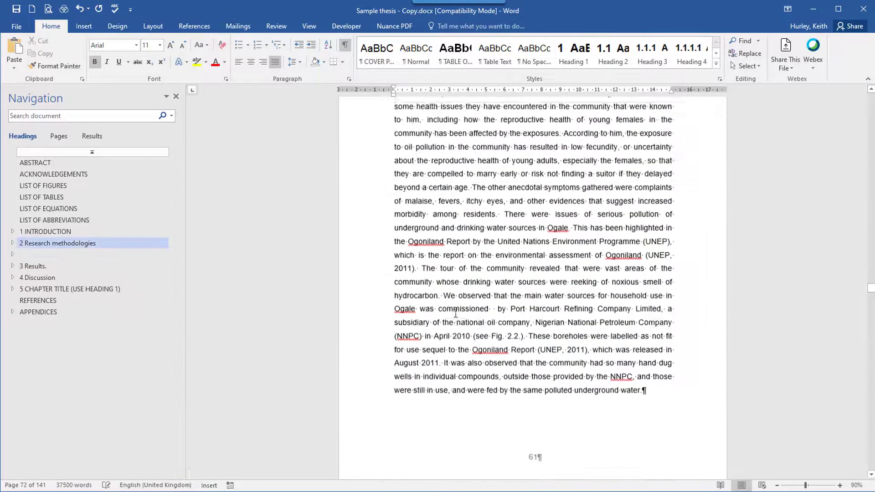
{"action": "scroll", "coordinate": [456, 313], "scroll_direction": "up", "scroll_amount": 15}
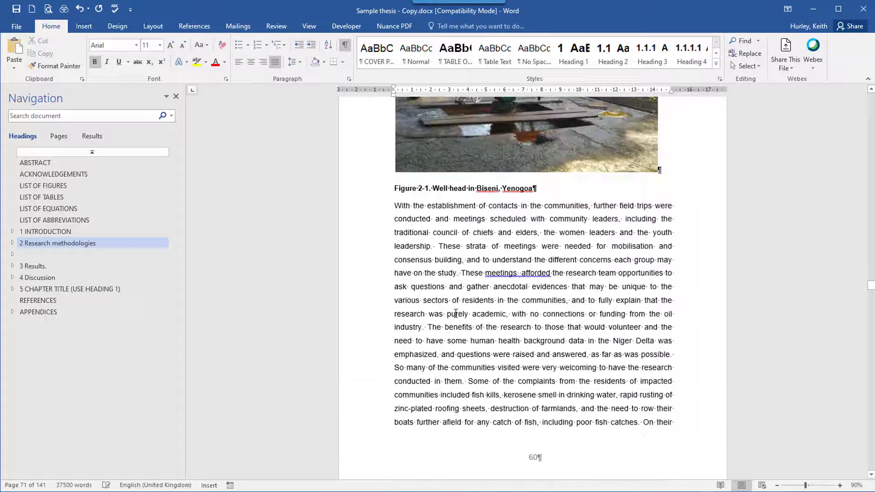
{"action": "scroll", "coordinate": [455, 313], "scroll_direction": "up", "scroll_amount": 3}
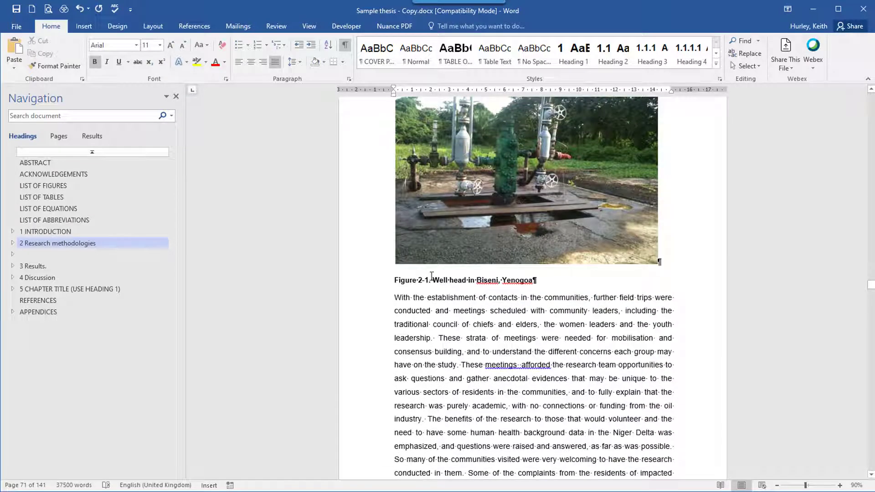
{"action": "scroll", "coordinate": [470, 289], "scroll_direction": "up", "scroll_amount": 15}
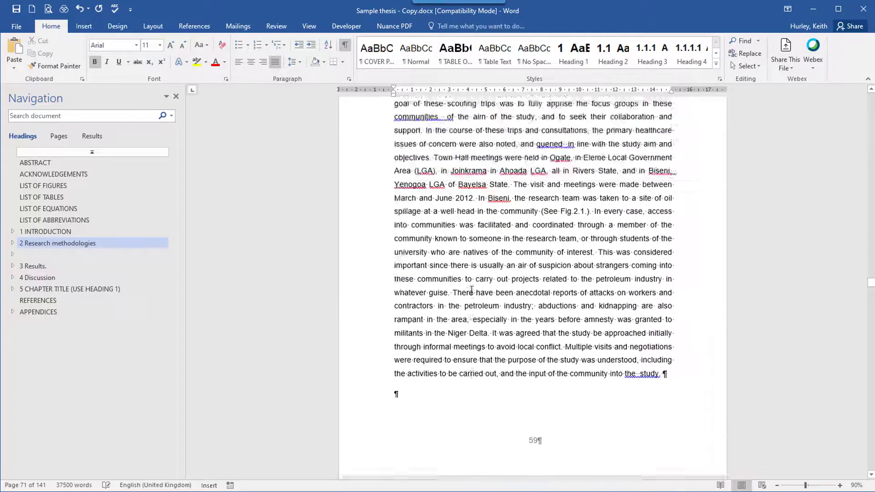
{"action": "scroll", "coordinate": [472, 290], "scroll_direction": "up", "scroll_amount": 18}
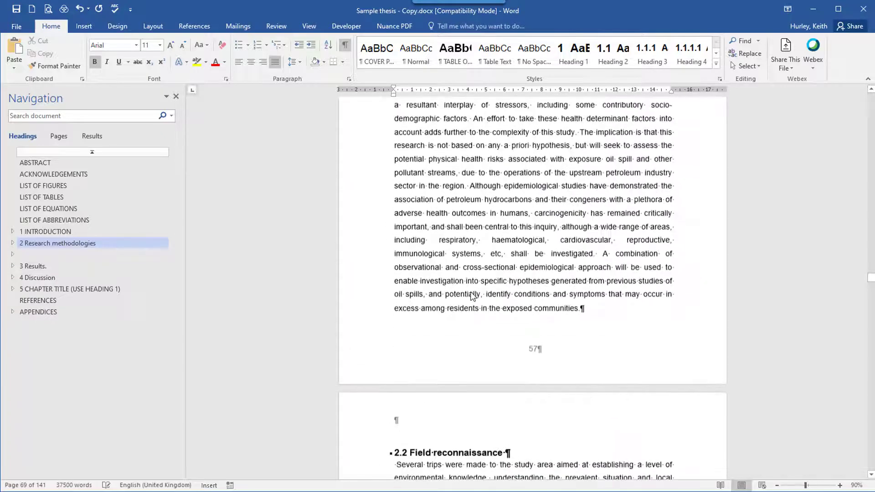
{"action": "scroll", "coordinate": [472, 295], "scroll_direction": "down", "scroll_amount": 6}
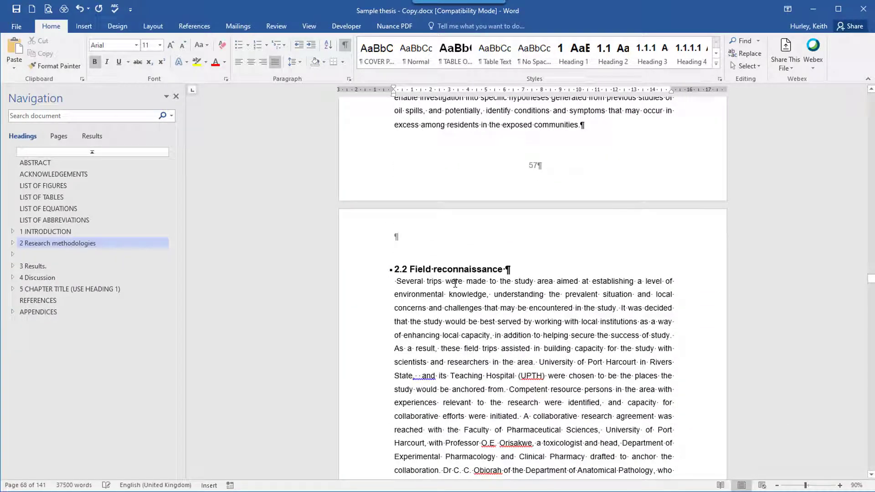
{"action": "scroll", "coordinate": [454, 283], "scroll_direction": "down", "scroll_amount": 18}
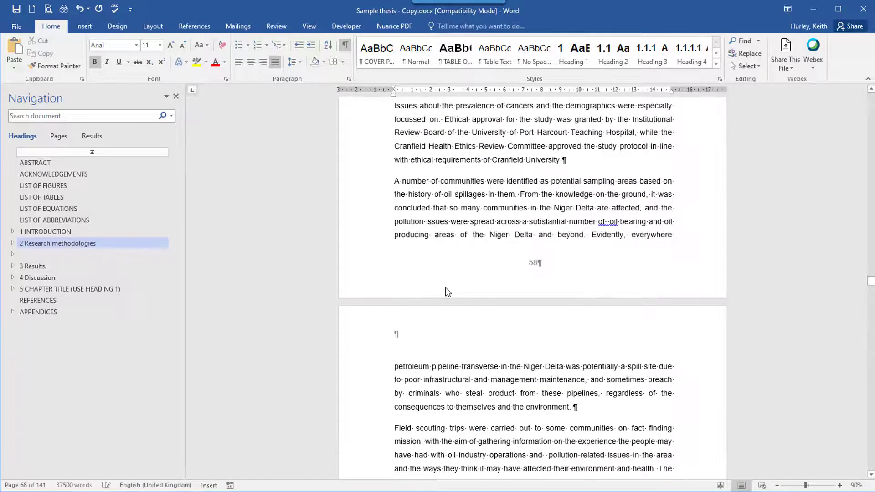
{"action": "scroll", "coordinate": [446, 287], "scroll_direction": "down", "scroll_amount": 15}
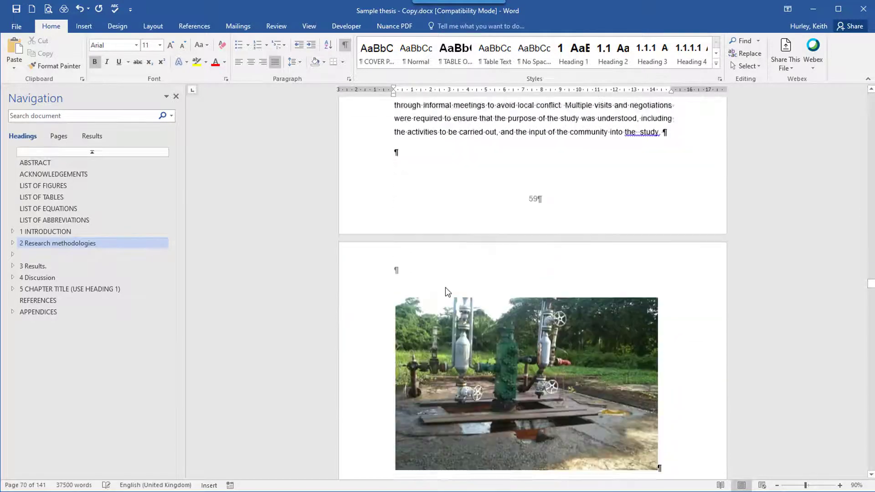
{"action": "scroll", "coordinate": [444, 287], "scroll_direction": "down", "scroll_amount": 10}
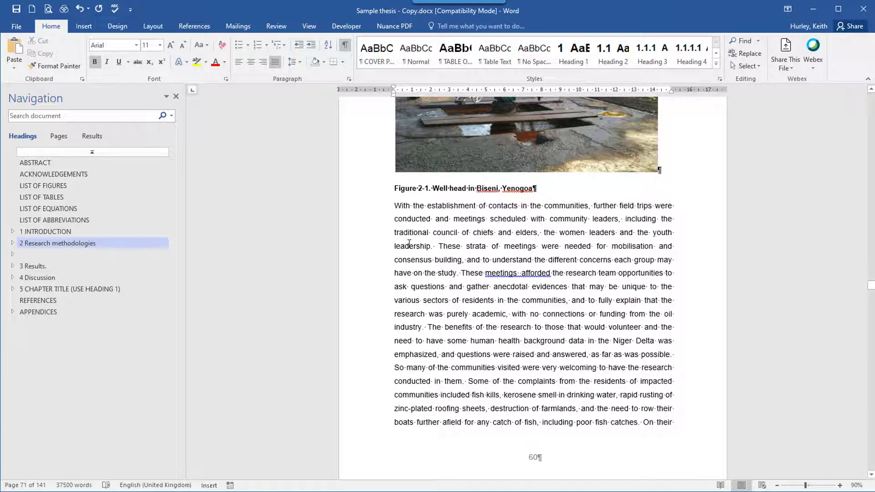
Return to the borehole plaque picture and collapse and expand its paragraph to check whether it behaves as a heading
{"action": "scroll", "coordinate": [409, 244], "scroll_direction": "down", "scroll_amount": 7}
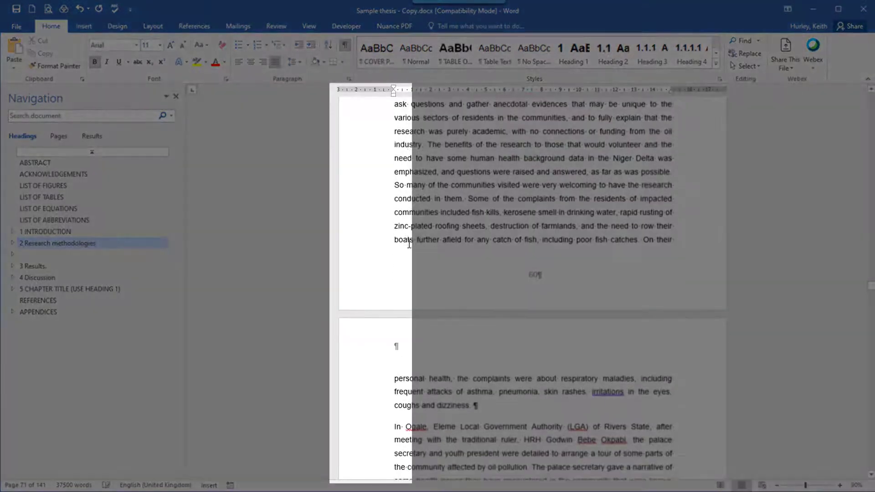
{"action": "scroll", "coordinate": [409, 244], "scroll_direction": "down", "scroll_amount": 10}
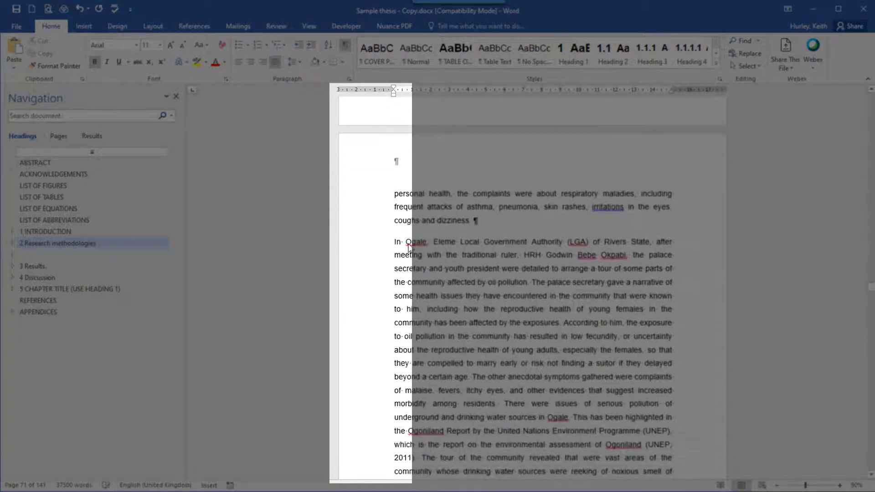
{"action": "scroll", "coordinate": [409, 244], "scroll_direction": "down", "scroll_amount": 8}
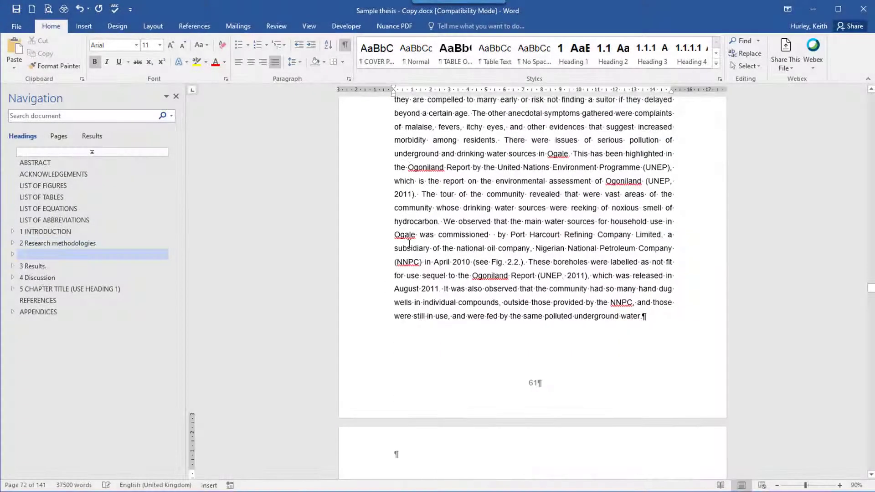
{"action": "scroll", "coordinate": [409, 245], "scroll_direction": "down", "scroll_amount": 11}
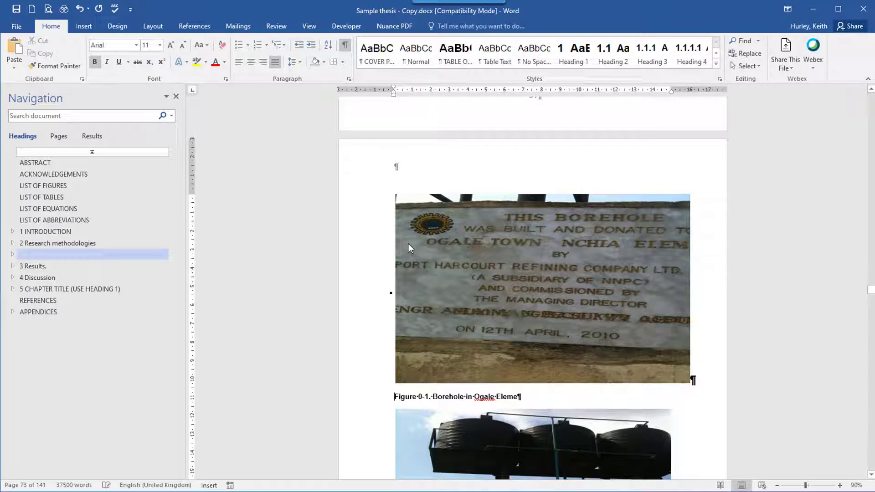
{"action": "left_click", "coordinate": [390, 292]}
{"action": "left_click", "coordinate": [386, 289]}
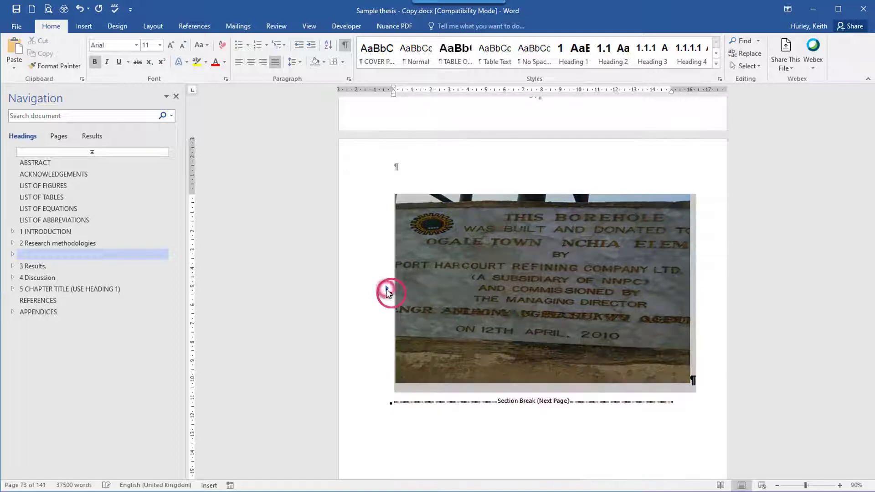
{"action": "left_click", "coordinate": [386, 289]}
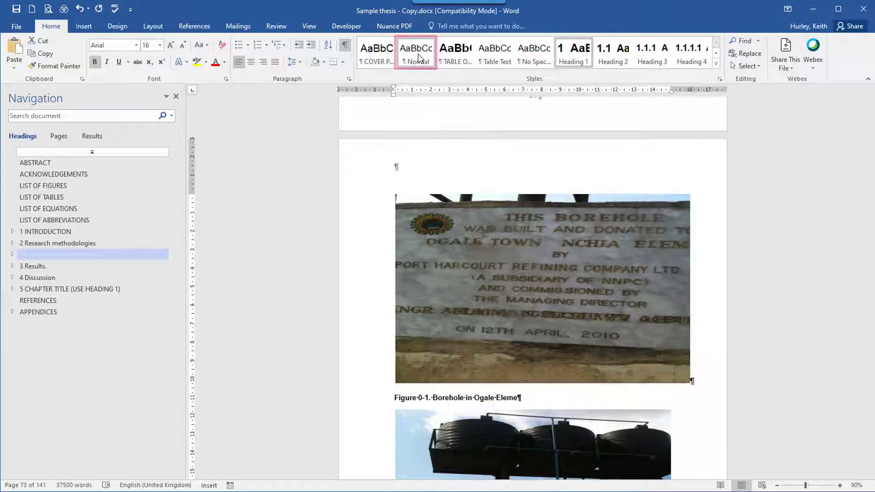
Apply the Normal style to the paragraph holding the borehole plaque picture
{"action": "left_click", "coordinate": [417, 54]}
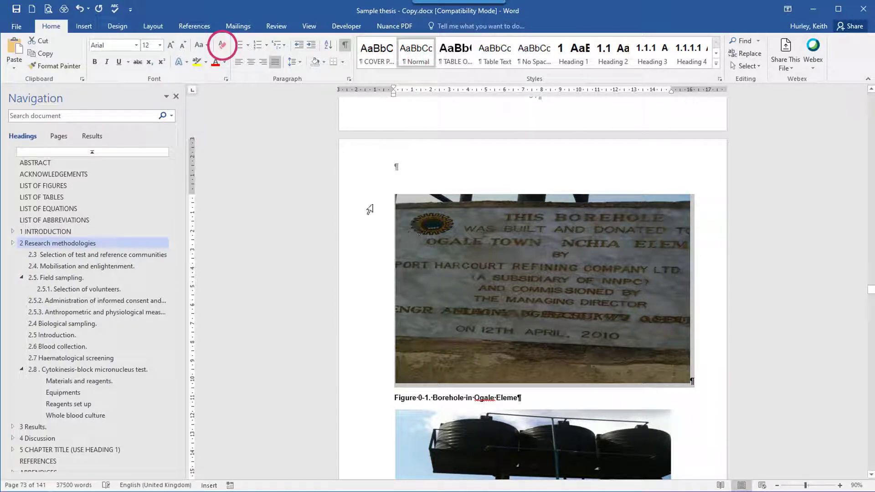
{"action": "left_click", "coordinate": [222, 46]}
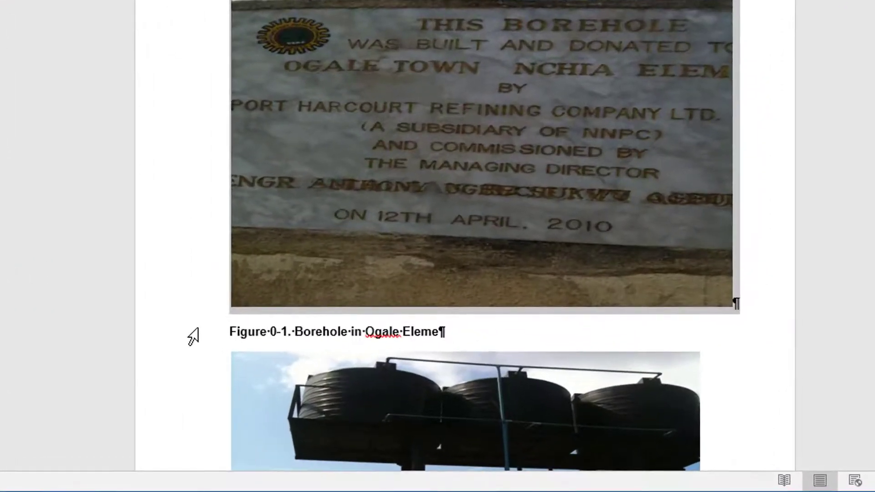
Update the number field in the "Borehole in Ogale Eleme" caption
{"action": "left_click", "coordinate": [371, 395]}
{"action": "right_click", "coordinate": [273, 331]}
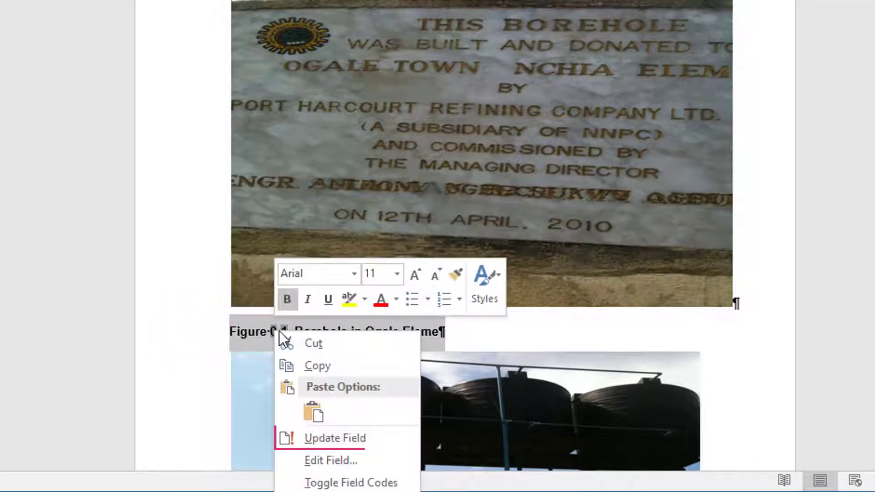
{"action": "left_click", "coordinate": [379, 436]}
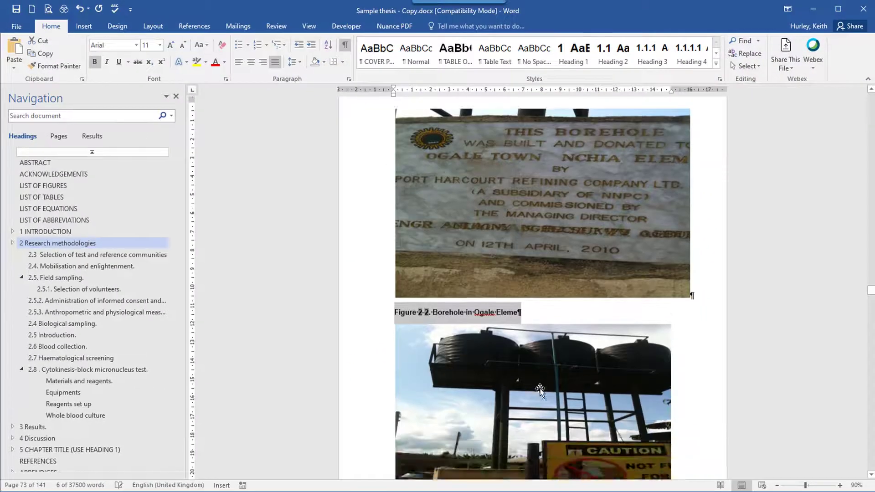
Update the number field in the "The same borehole labelled 'not fit for use'" caption
{"action": "scroll", "coordinate": [478, 365], "scroll_direction": "down", "scroll_amount": 5}
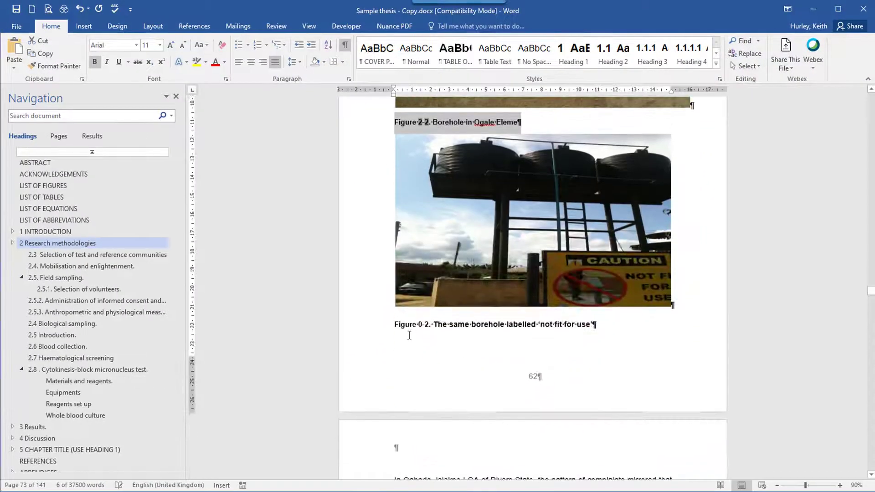
{"action": "left_click", "coordinate": [374, 326]}
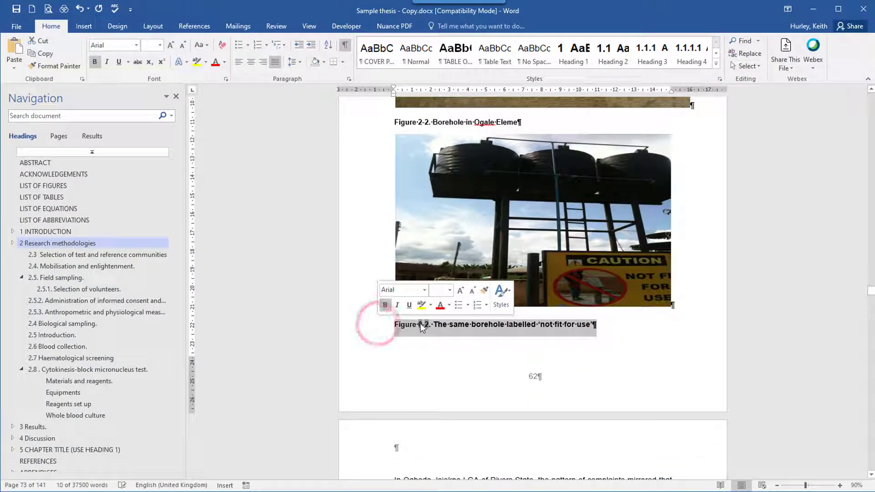
{"action": "right_click", "coordinate": [421, 323]}
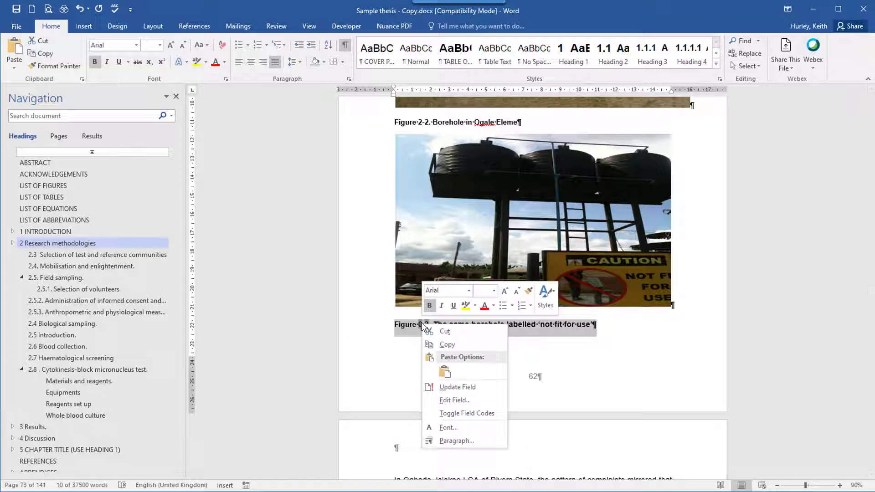
{"action": "left_click", "coordinate": [469, 386]}
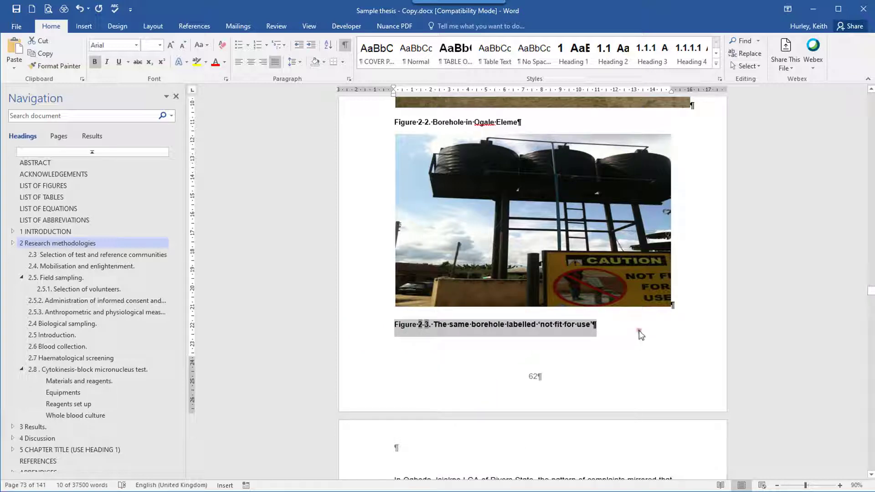
{"action": "left_click", "coordinate": [639, 330]}
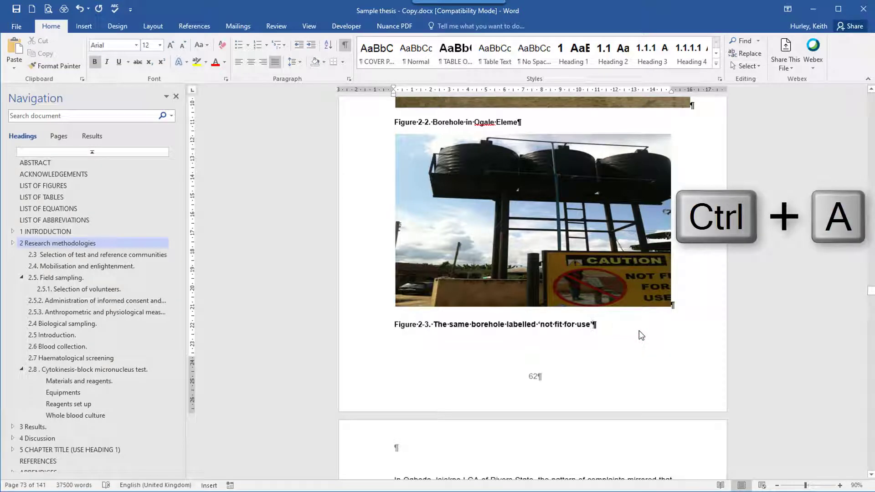
Update all fields in the whole document, choosing to update the entire table for the table of contents and each table of figures
{"action": "key", "text": "ctrl+a"}
{"action": "key", "text": "F9"}
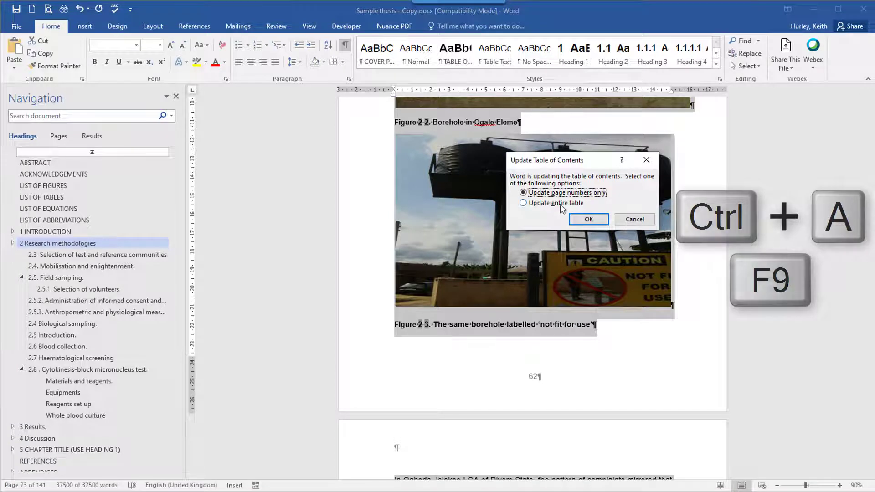
{"action": "left_click", "coordinate": [559, 204]}
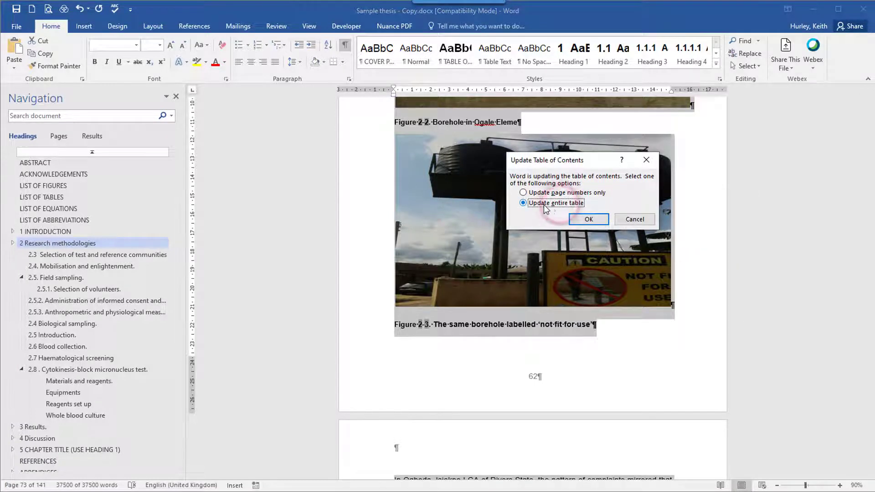
{"action": "left_click", "coordinate": [575, 221]}
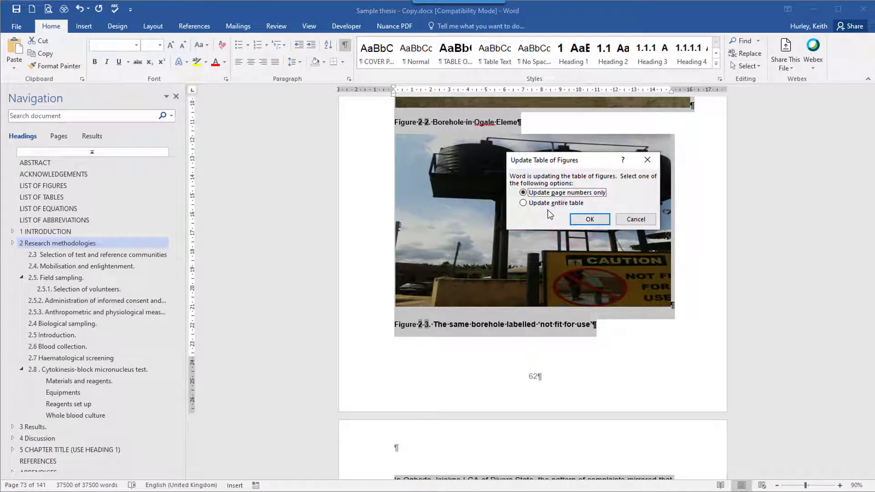
{"action": "left_click", "coordinate": [540, 203]}
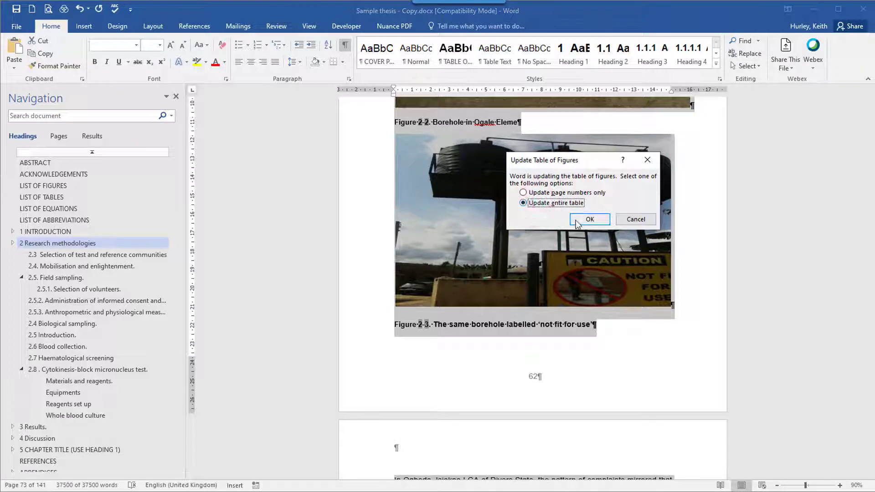
{"action": "left_click", "coordinate": [575, 220]}
{"action": "left_click", "coordinate": [556, 205]}
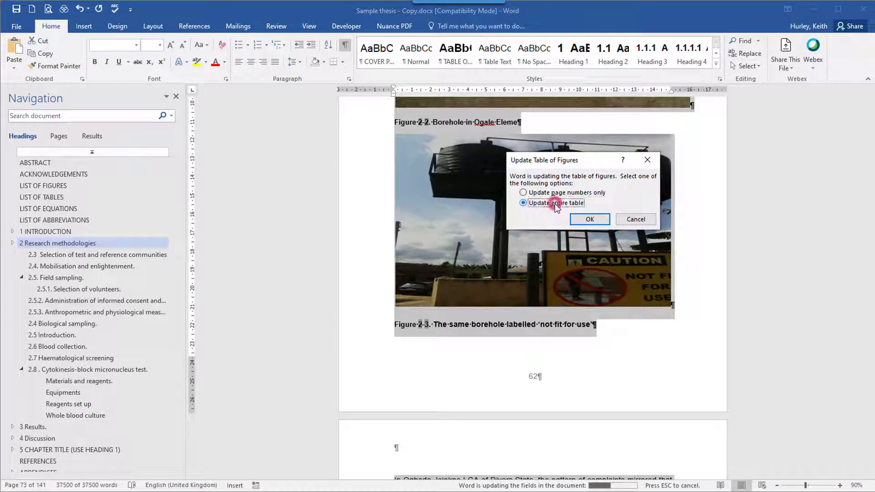
{"action": "left_click", "coordinate": [575, 220]}
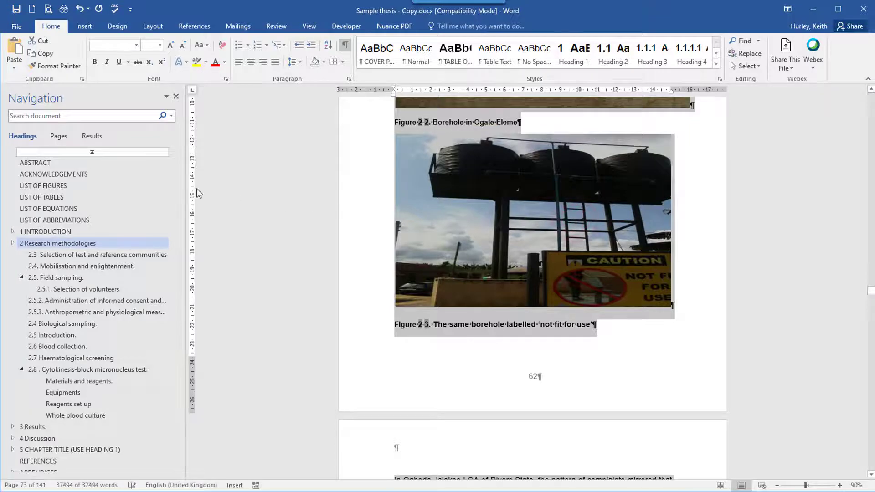
Go to the list of figures and update the entire table to refresh the "Continuum of biomarkers" entry
{"action": "left_click", "coordinate": [150, 184]}
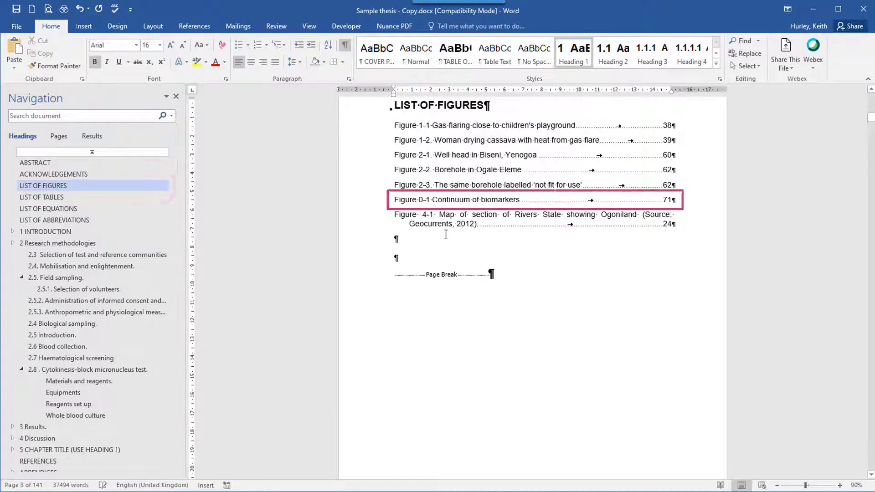
{"action": "left_click", "coordinate": [488, 200]}
{"action": "right_click", "coordinate": [488, 201]}
{"action": "left_click", "coordinate": [536, 263]}
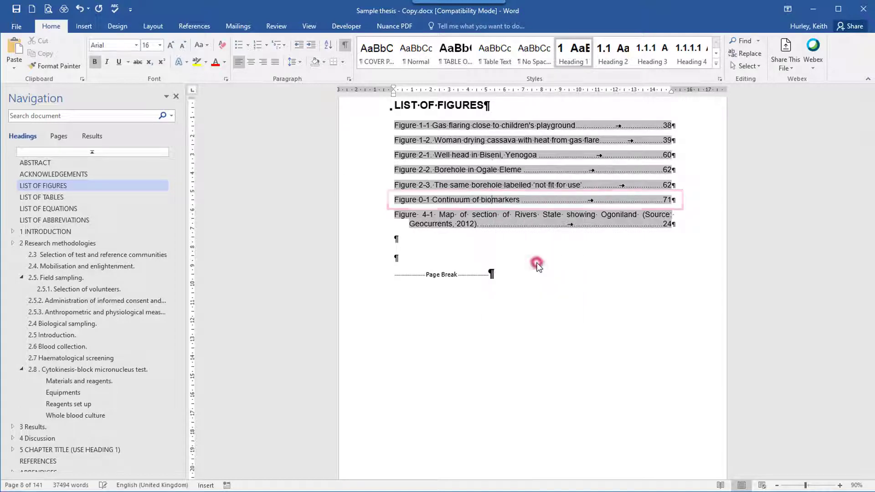
{"action": "left_click", "coordinate": [552, 203]}
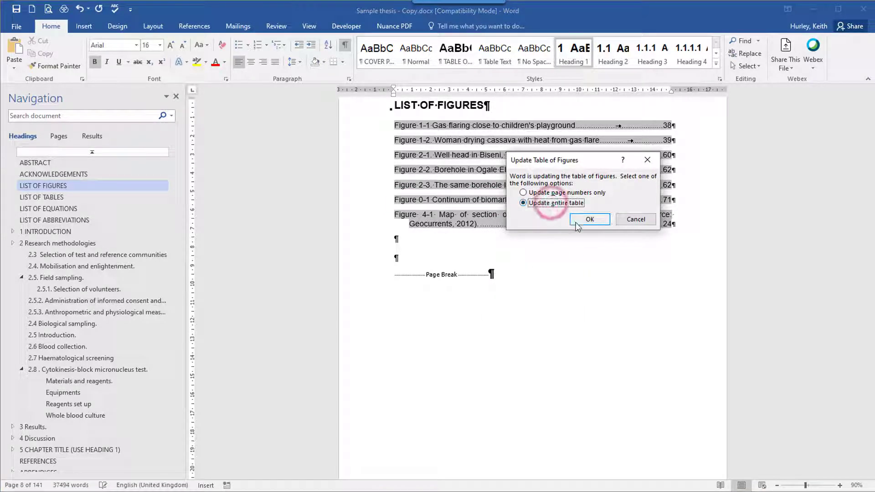
{"action": "left_click", "coordinate": [576, 222]}
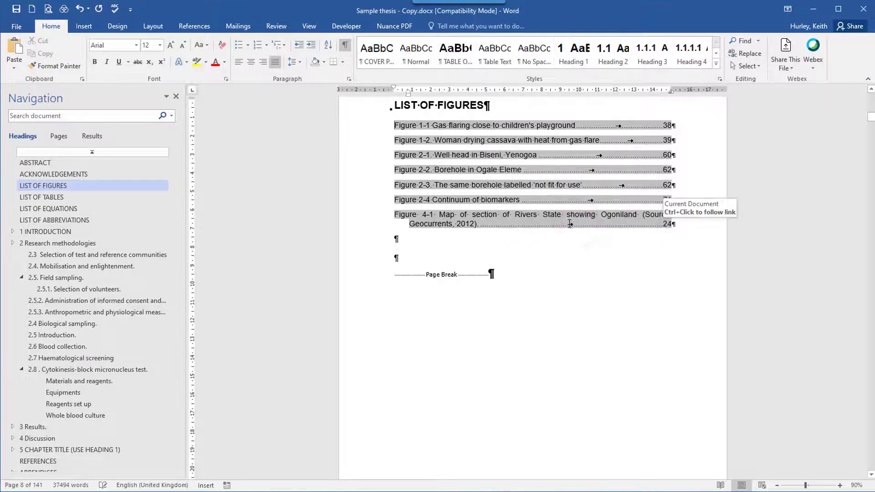